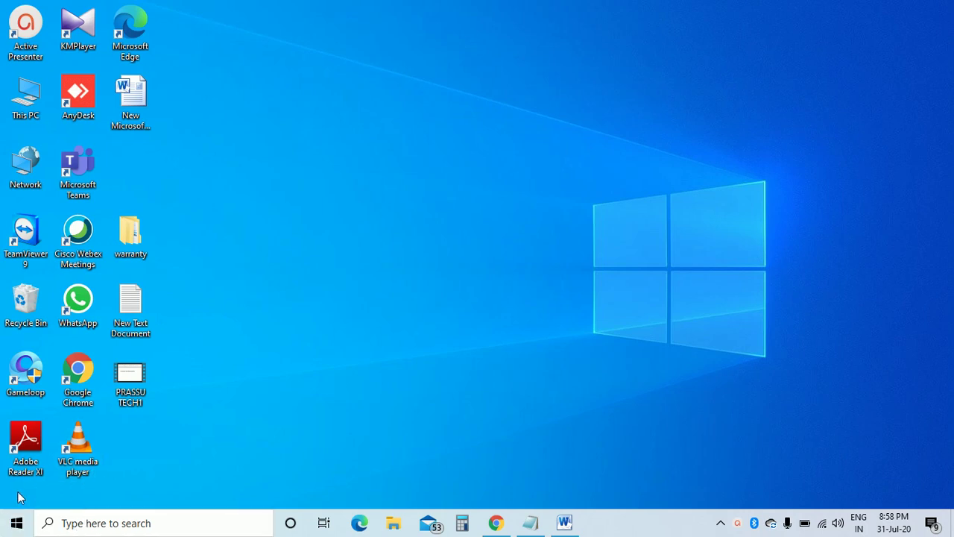
- Launch Excel from the group of Office apps
{"action": "left_click", "coordinate": [3, 529]}
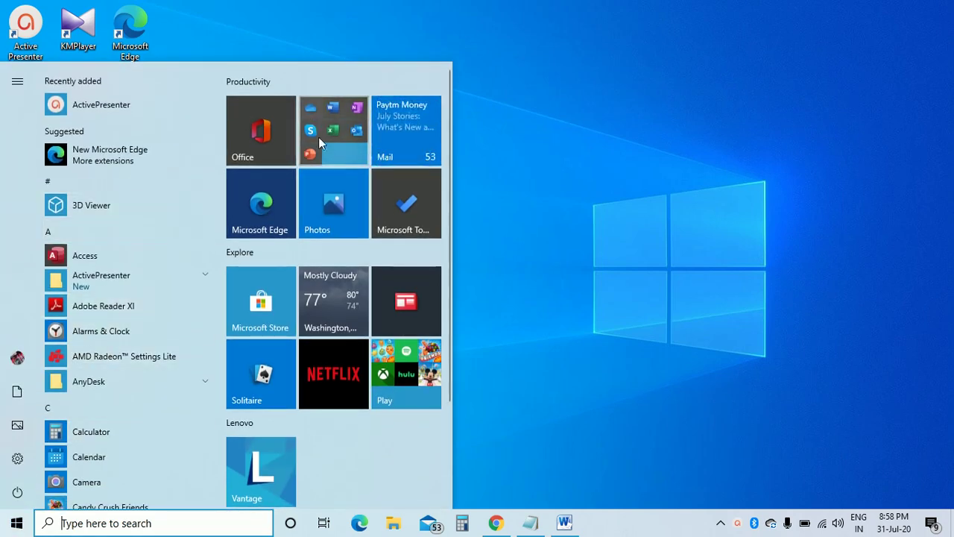
{"action": "left_click", "coordinate": [350, 108]}
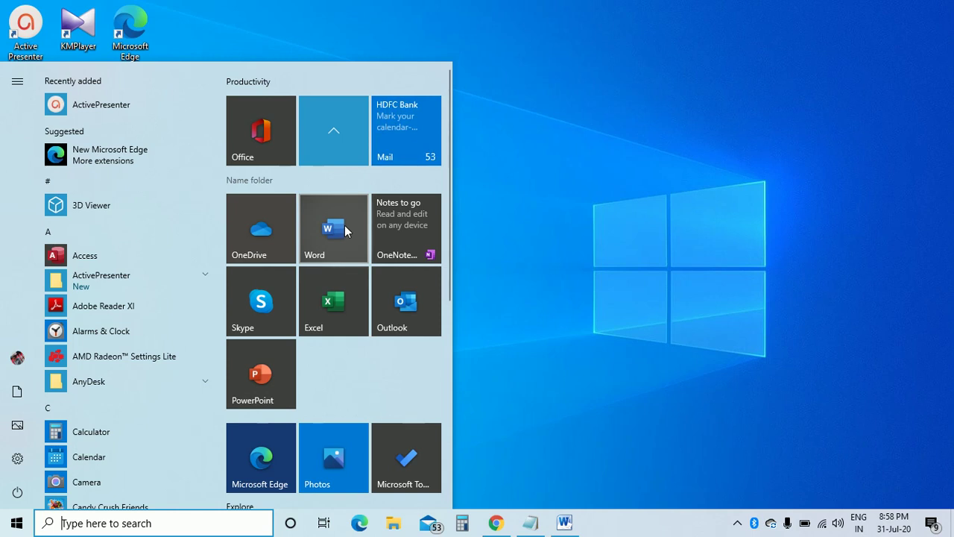
{"action": "left_click", "coordinate": [327, 307]}
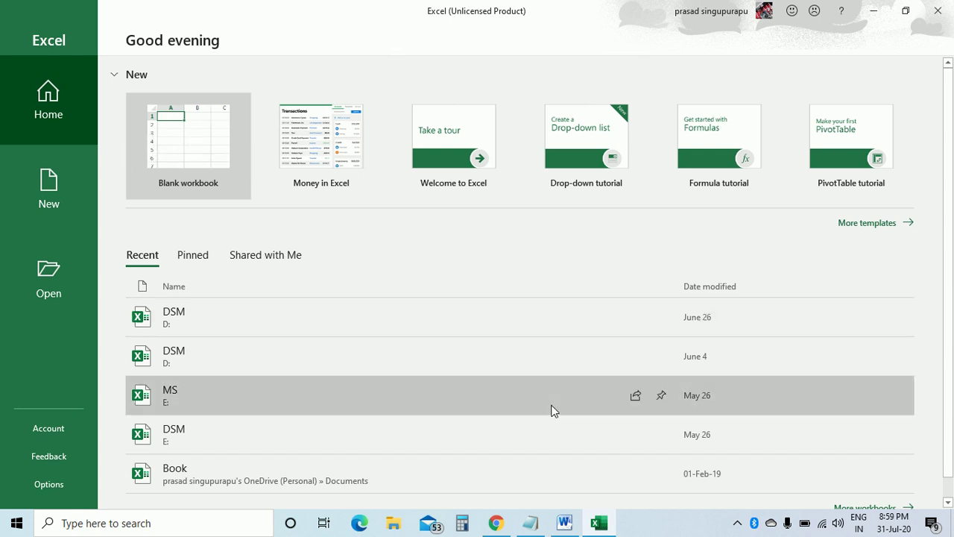
- Switch to the open Word document and delete the PRASSU TECHNOLOGIES text from the page
{"action": "left_click", "coordinate": [565, 522]}
{"action": "key", "text": "BackSpace"}
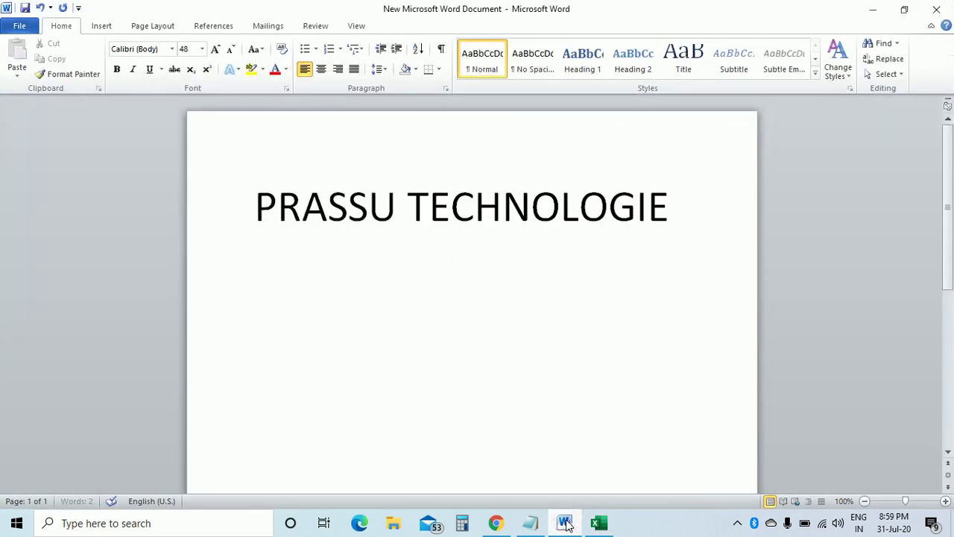
{"action": "key", "text": "BackSpace"}
{"action": "key", "text": "BackSpace"}
{"action": "key", "text": "BackSpace"}
{"action": "key", "text": "BackSpace"}
{"action": "key", "text": "BackSpace"}
{"action": "key", "text": "BackSpace"}
{"action": "key", "text": "BackSpace"}
{"action": "key", "text": "BackSpace"}
{"action": "key", "text": "BackSpace"}
{"action": "key", "text": "BackSpace"}
{"action": "key", "text": "BackSpace"}
{"action": "key", "text": "BackSpace"}
{"action": "key", "text": "BackSpace"}
{"action": "key", "text": "BackSpace"}
{"action": "key", "text": "BackSpace"}
{"action": "key", "text": "BackSpace"}
{"action": "key", "text": "BackSpace"}
{"action": "key", "text": "BackSpace"}
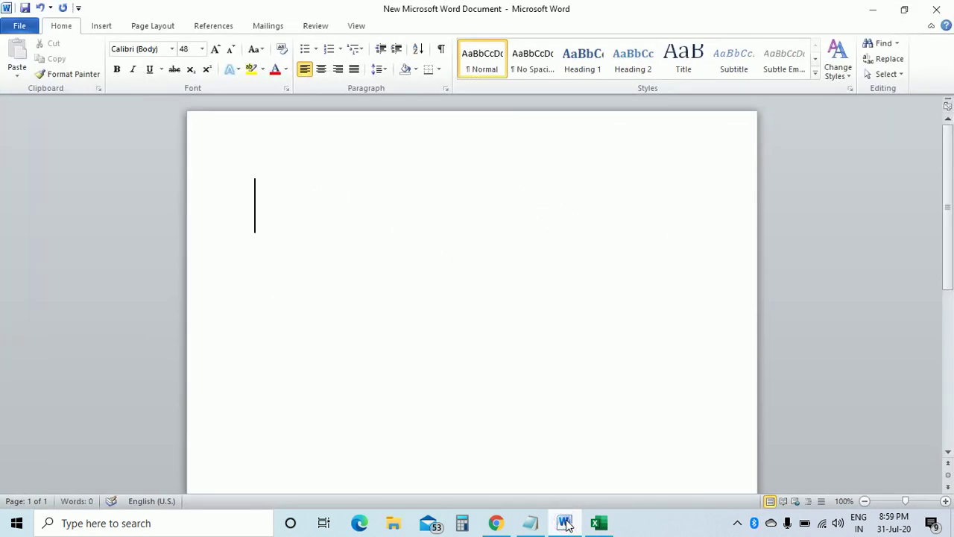
- Write EMAIL as a note on the empty page and erase it
{"action": "type", "text": "EMAIL"}
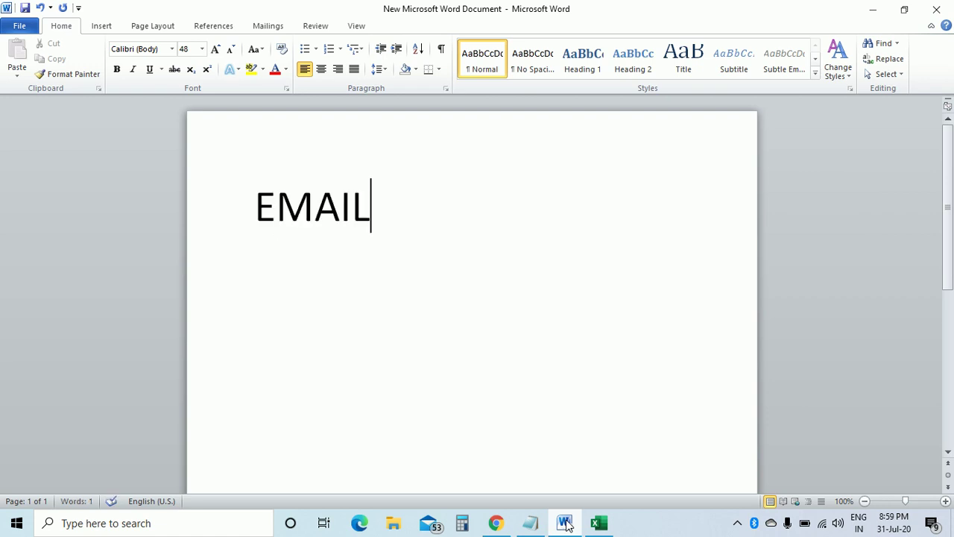
{"action": "key", "text": "BackSpace"}
{"action": "key", "text": "BackSpace"}
{"action": "key", "text": "BackSpace"}
{"action": "key", "text": "BackSpace"}
{"action": "key", "text": "BackSpace"}
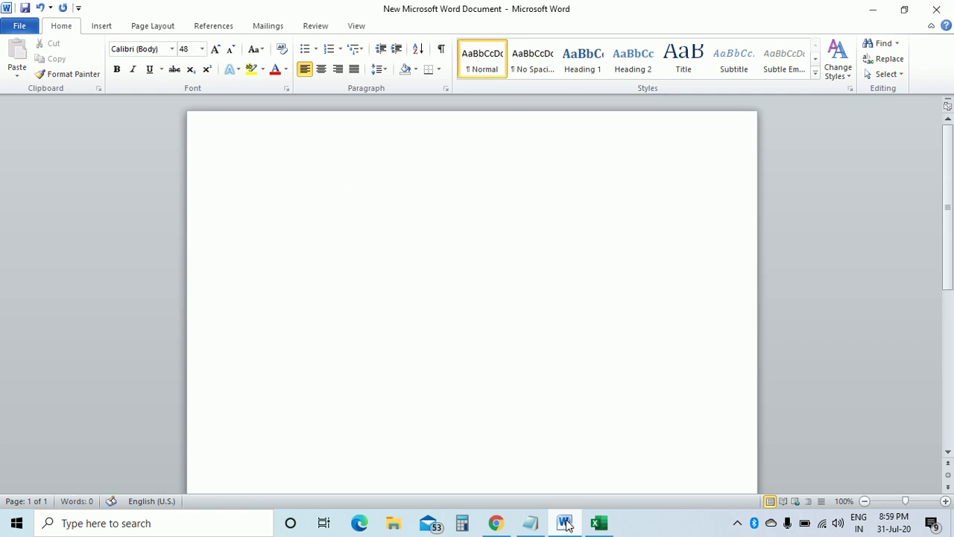
- Write the word PASSWORD as a note on the page, erase it and return to Excel
{"action": "type", "text": "PASSWORD"}
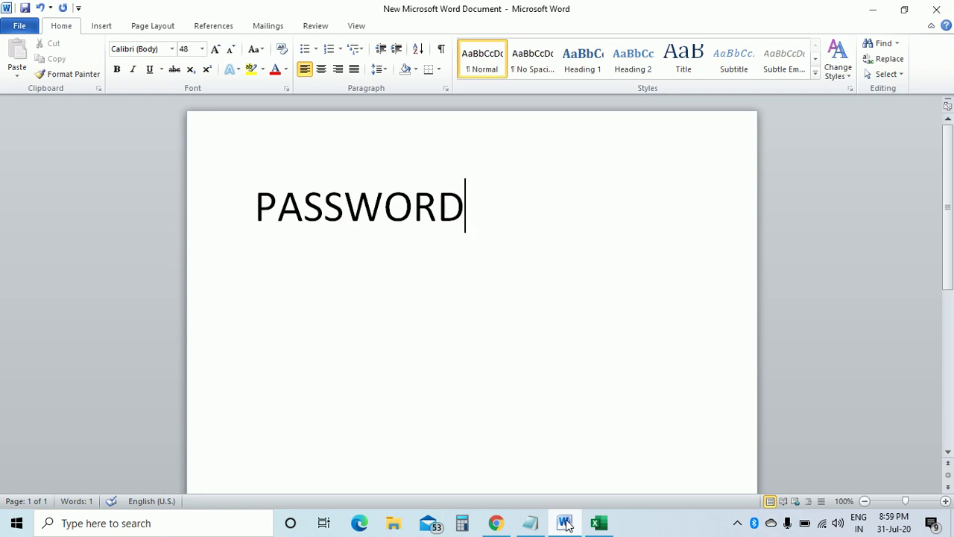
{"action": "key", "text": "BackSpace"}
{"action": "key", "text": "BackSpace"}
{"action": "key", "text": "BackSpace"}
{"action": "key", "text": "BackSpace"}
{"action": "key", "text": "BackSpace"}
{"action": "key", "text": "BackSpace"}
{"action": "key", "text": "BackSpace"}
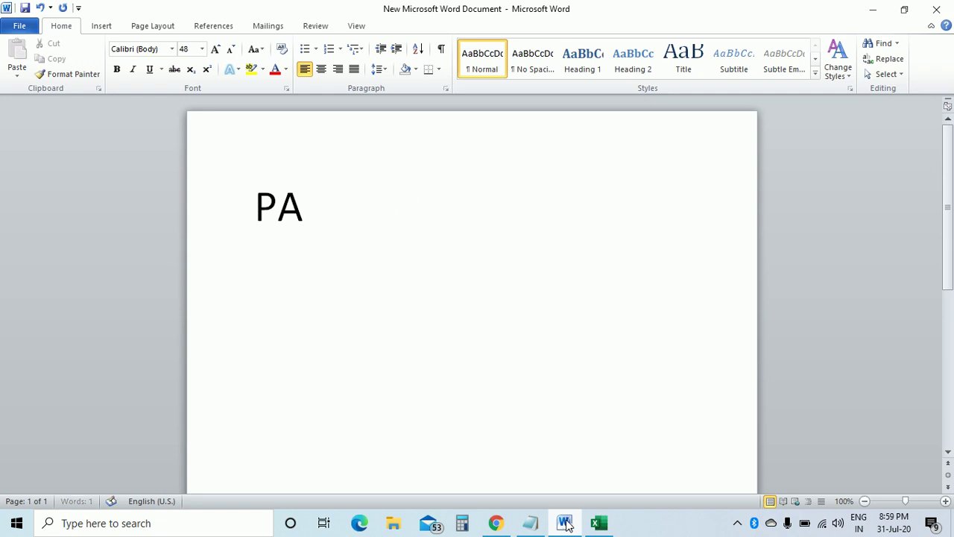
{"action": "left_click", "coordinate": [861, 6]}
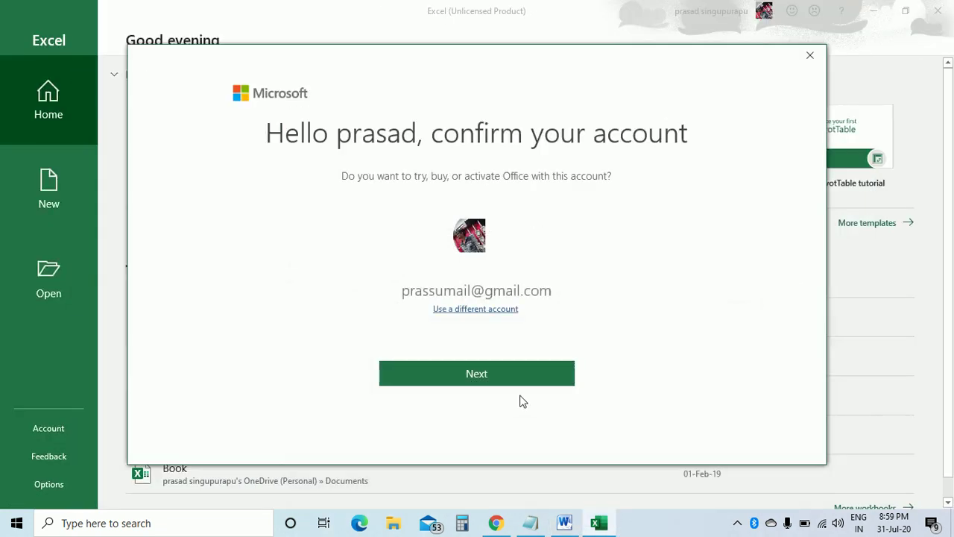
- Dismiss the Microsoft account confirmation dialog and try to open a blank workbook in Excel
{"action": "left_click", "coordinate": [811, 56]}
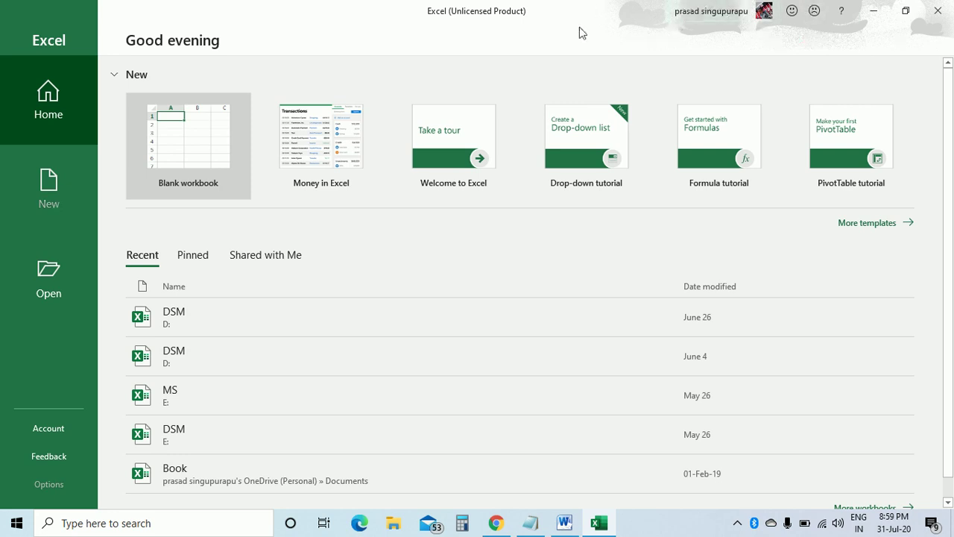
{"action": "left_click", "coordinate": [873, 12]}
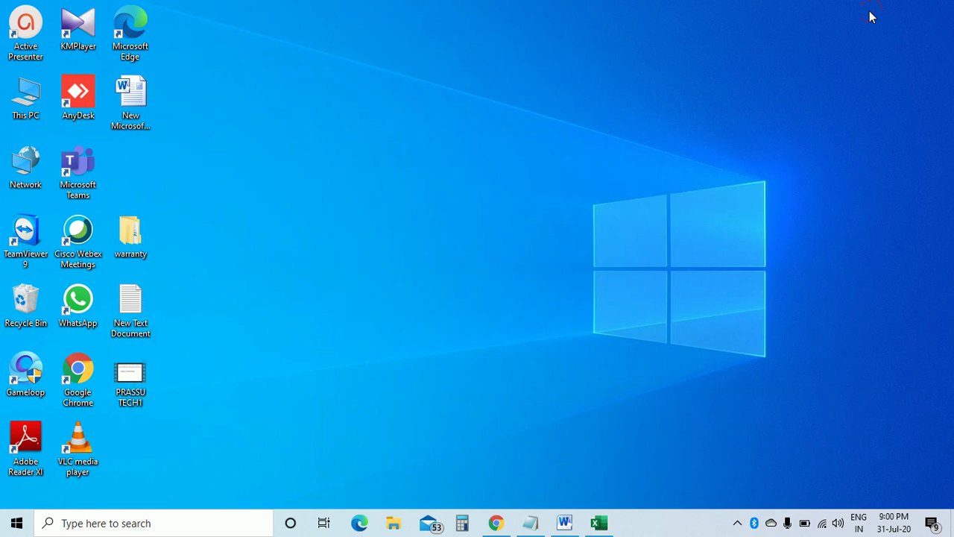
{"action": "left_click", "coordinate": [601, 523]}
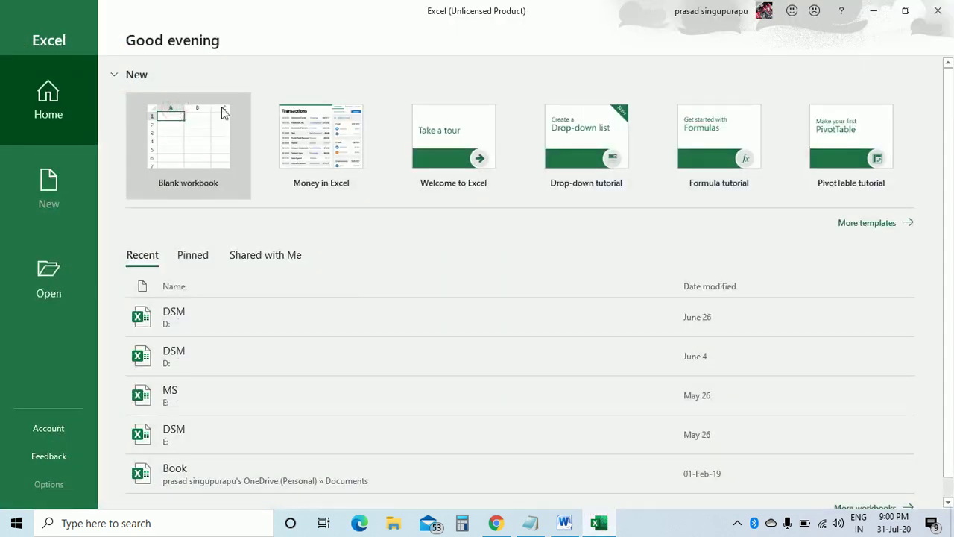
{"action": "left_click", "coordinate": [208, 131]}
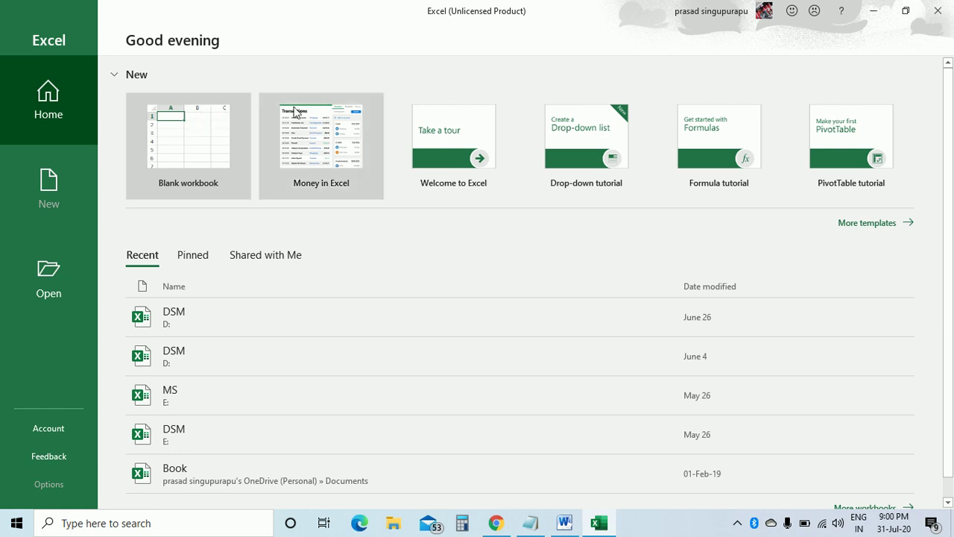
{"action": "left_click", "coordinate": [873, 10]}
- Switch to Chrome and search for MICROSOFT OFFICE.COM in a new tab
{"action": "left_click", "coordinate": [495, 524]}
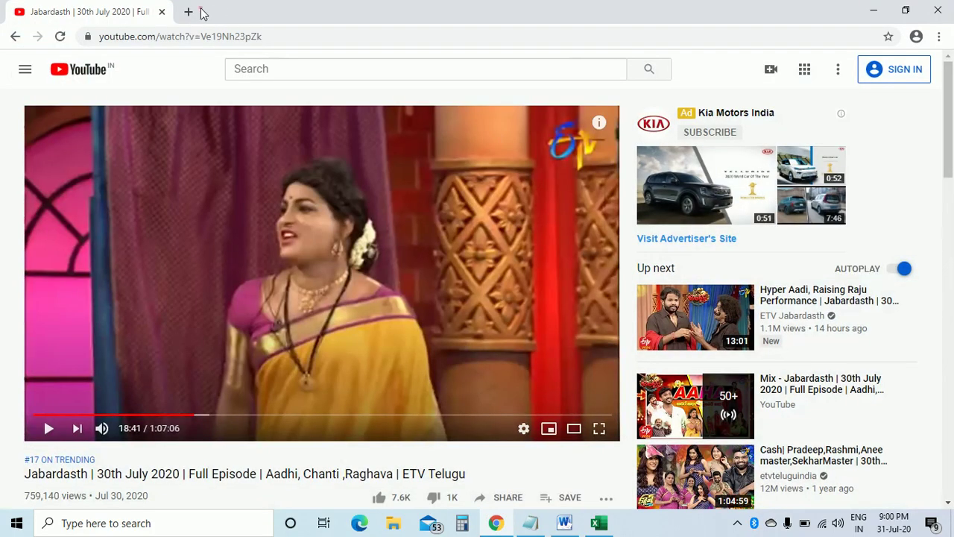
{"action": "left_click", "coordinate": [187, 13]}
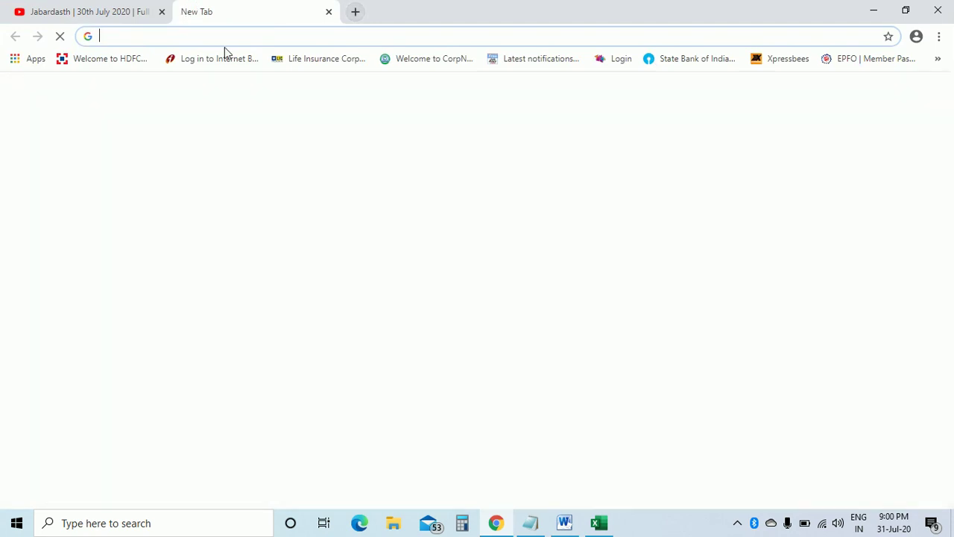
{"action": "left_click", "coordinate": [187, 37]}
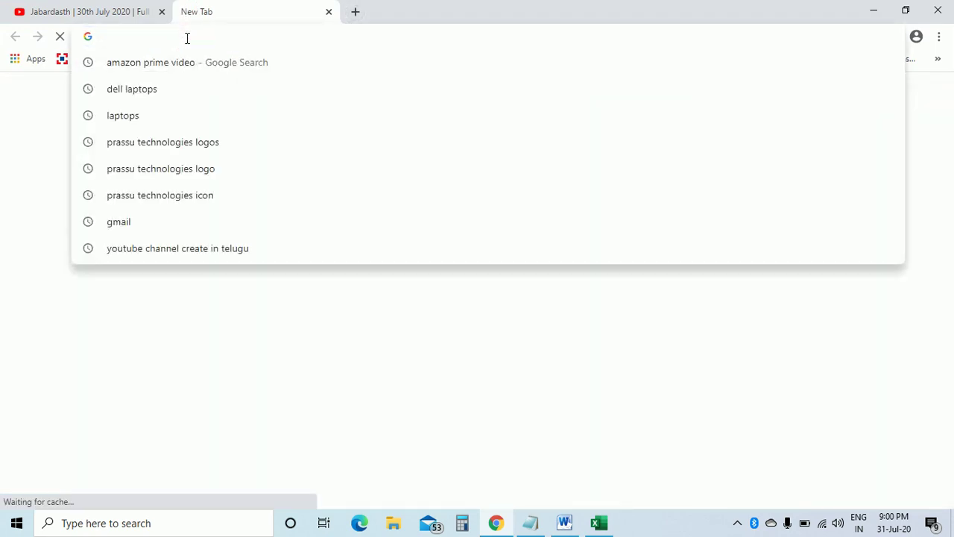
{"action": "type", "text": "MICROSOFT"}
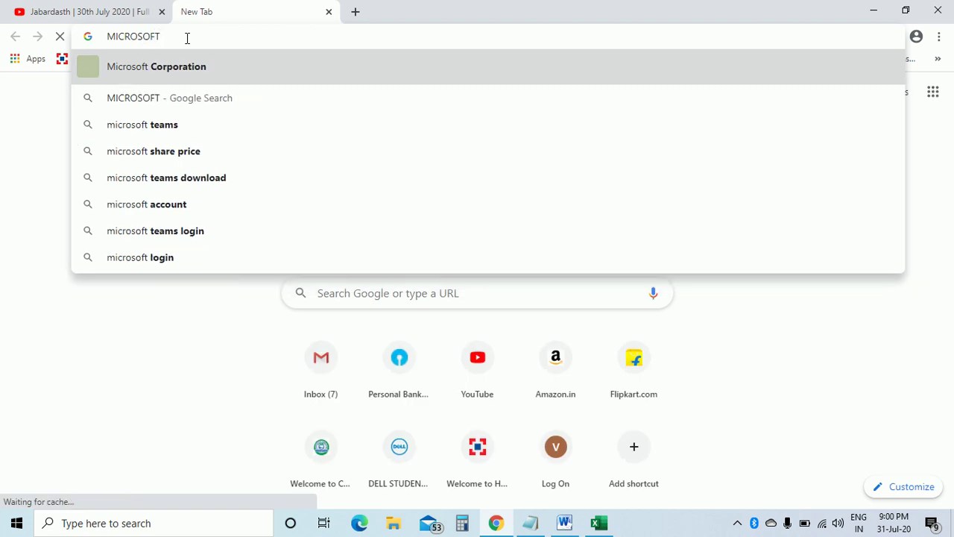
{"action": "type", "text": " P"}
{"action": "key", "text": "BackSpace"}
{"action": "type", "text": "OFFICE.COM"}
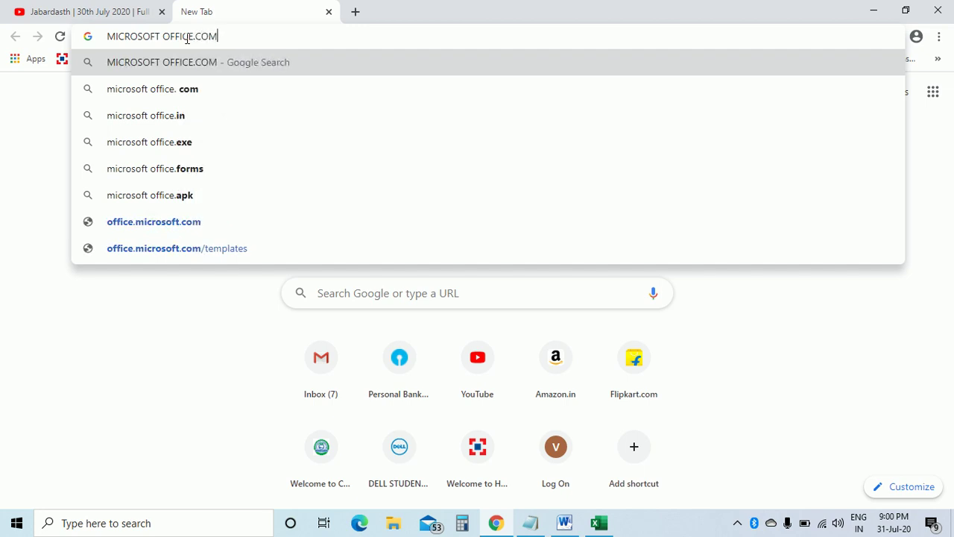
{"action": "key", "text": "Return"}
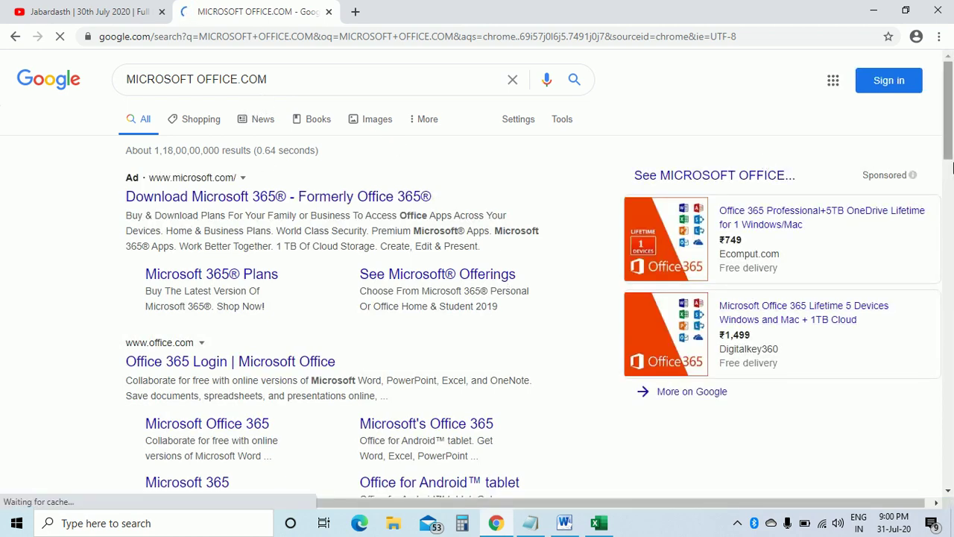
{"action": "left_click_drag", "start_coordinate": [948, 128], "coordinate": [953, 260]}
{"action": "left_click_drag", "start_coordinate": [949, 200], "coordinate": [946, 89]}
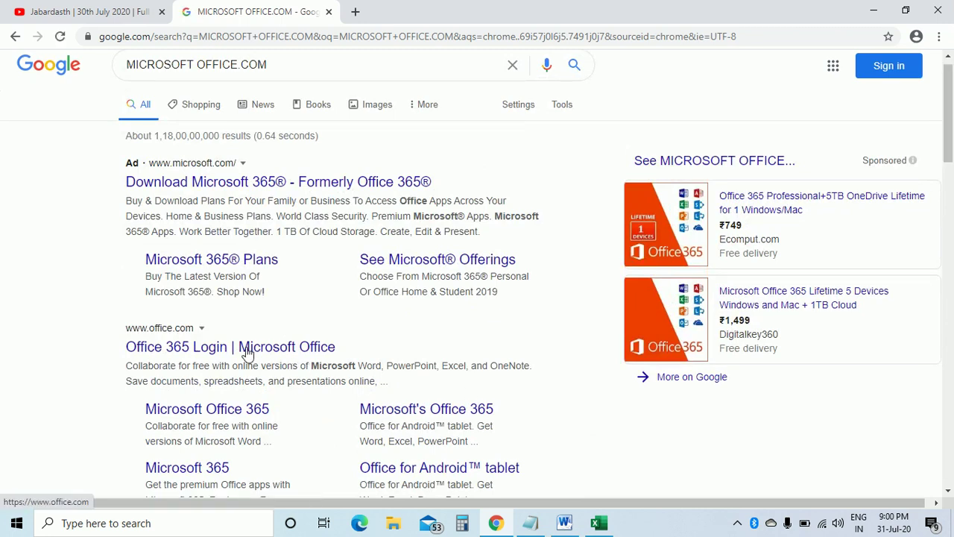
{"action": "left_click", "coordinate": [193, 357]}
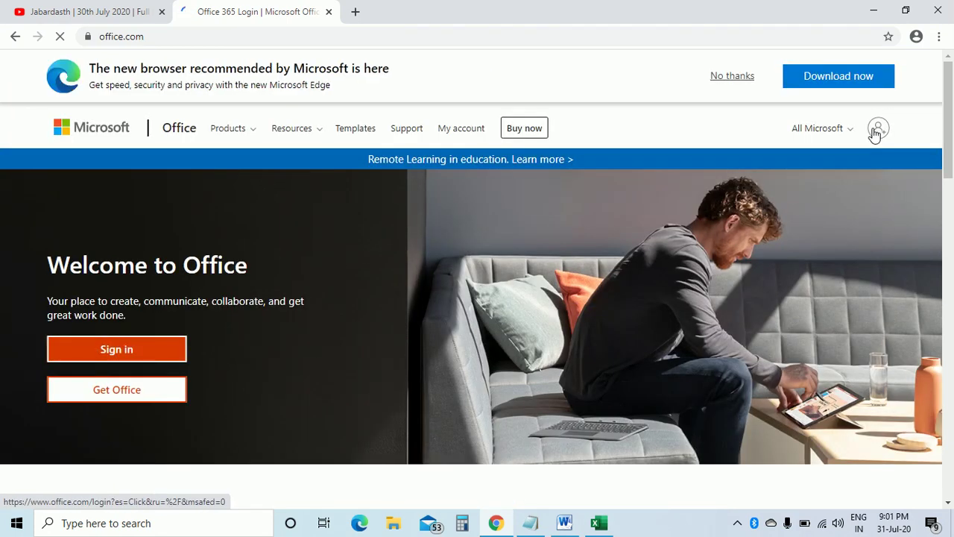
{"action": "left_click", "coordinate": [875, 132]}
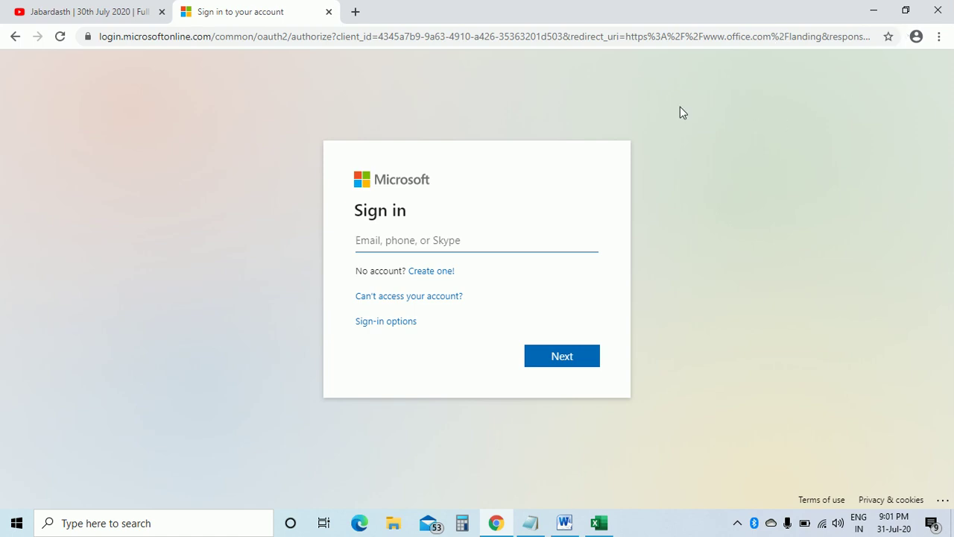
- Switch to Word, write INSTALL as a note on the page and erase it
{"action": "left_click", "coordinate": [564, 524]}
{"action": "type", "text": "INSTALL"}
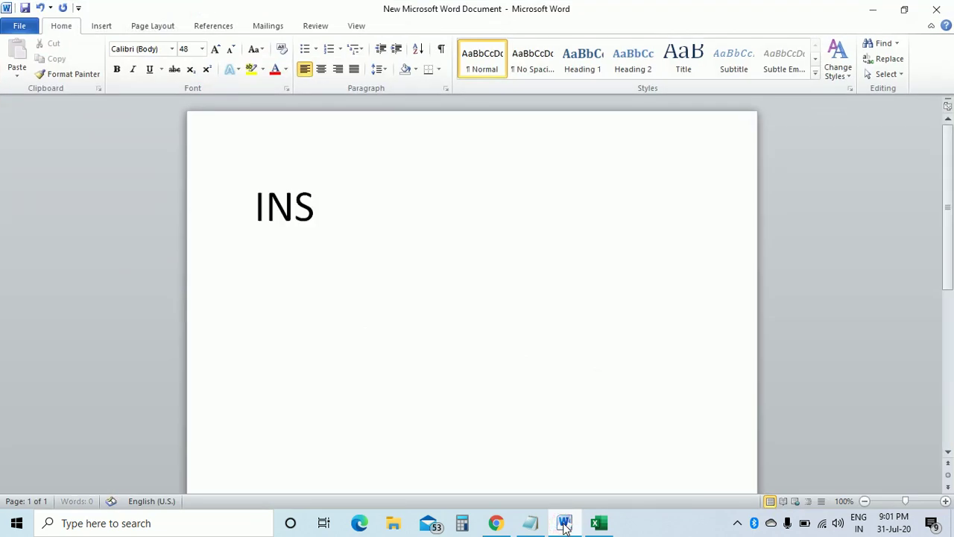
{"action": "key", "text": "BackSpace"}
{"action": "key", "text": "BackSpace"}
{"action": "key", "text": "BackSpace"}
{"action": "key", "text": "BackSpace"}
{"action": "key", "text": "BackSpace"}
{"action": "key", "text": "BackSpace"}
{"action": "key", "text": "BackSpace"}
- Write MS OFFICE as a note on the page and erase it
{"action": "type", "text": "MS OFFICE"}
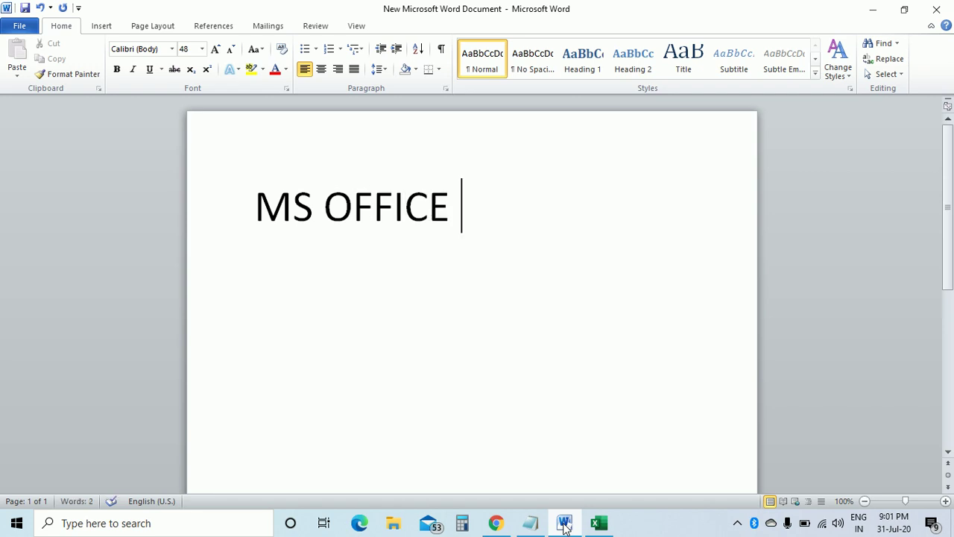
{"action": "key", "text": "BackSpace"}
{"action": "key", "text": "BackSpace"}
{"action": "key", "text": "BackSpace"}
{"action": "key", "text": "BackSpace"}
{"action": "key", "text": "BackSpace"}
{"action": "key", "text": "BackSpace"}
{"action": "key", "text": "BackSpace"}
{"action": "key", "text": "BackSpace"}
{"action": "key", "text": "BackSpace"}
{"action": "key", "text": "BackSpace"}
- Write DOWNLOAD as a note on the page and erase it
{"action": "type", "text": "DOWNLOAD"}
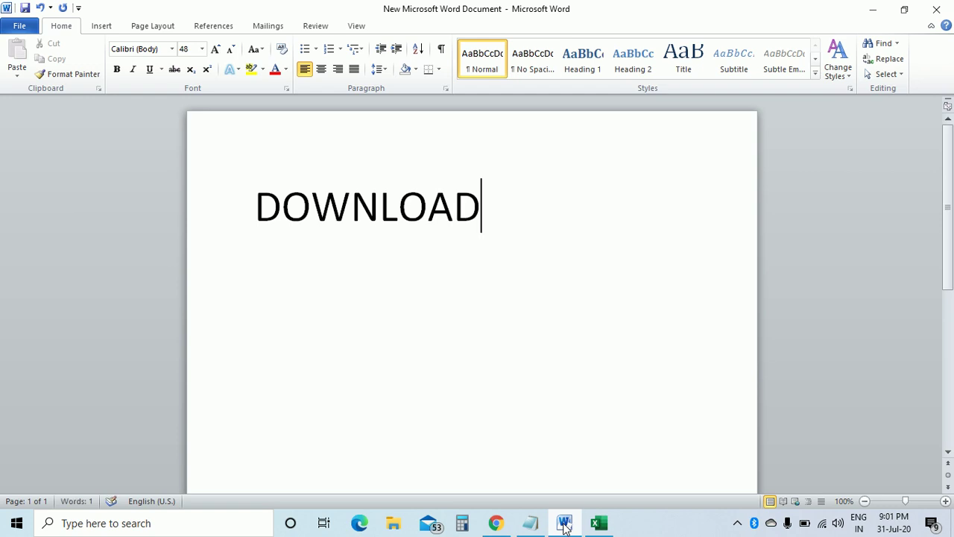
{"action": "key", "text": "BackSpace"}
{"action": "key", "text": "BackSpace"}
{"action": "key", "text": "BackSpace"}
{"action": "key", "text": "BackSpace"}
{"action": "key", "text": "BackSpace"}
{"action": "key", "text": "BackSpace"}
{"action": "key", "text": "BackSpace"}
{"action": "key", "text": "BackSpace"}
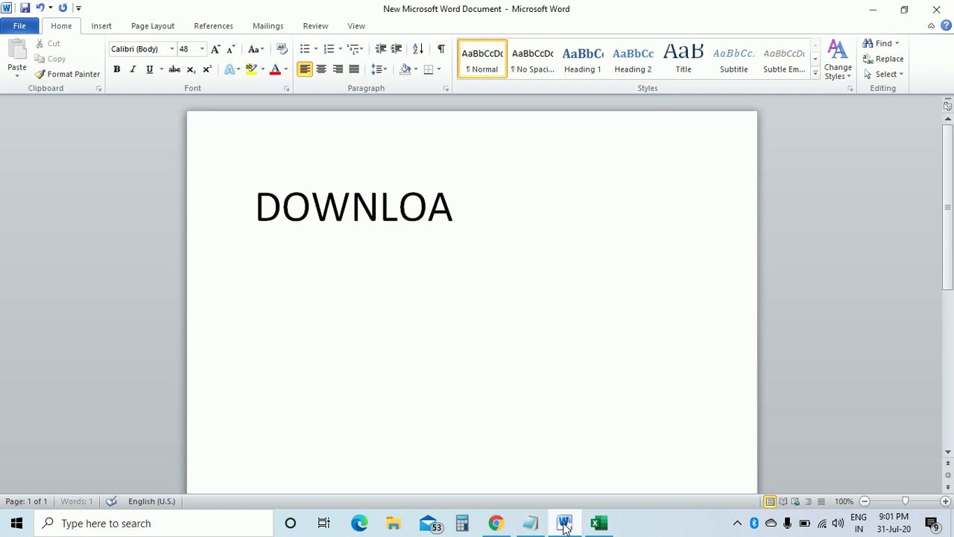
- Write INSTALL on the page again and clear it
{"action": "type", "text": "INSTALL"}
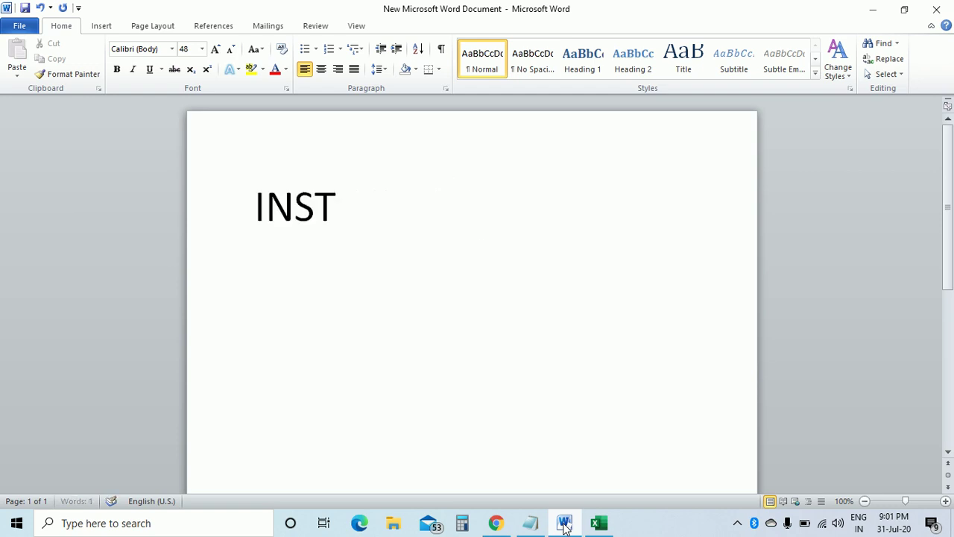
{"action": "key", "text": "BackSpace"}
{"action": "key", "text": "BackSpace"}
{"action": "key", "text": "BackSpace"}
{"action": "key", "text": "BackSpace"}
{"action": "key", "text": "BackSpace"}
{"action": "key", "text": "BackSpace"}
{"action": "key", "text": "BackSpace"}
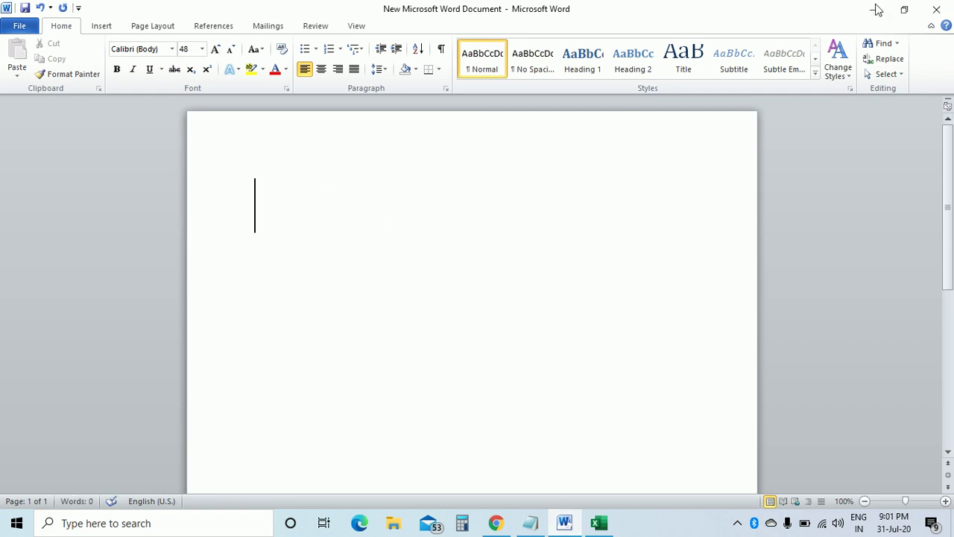
- Write FINISH on the empty page and minimize the Word document
{"action": "type", "text": "FN"}
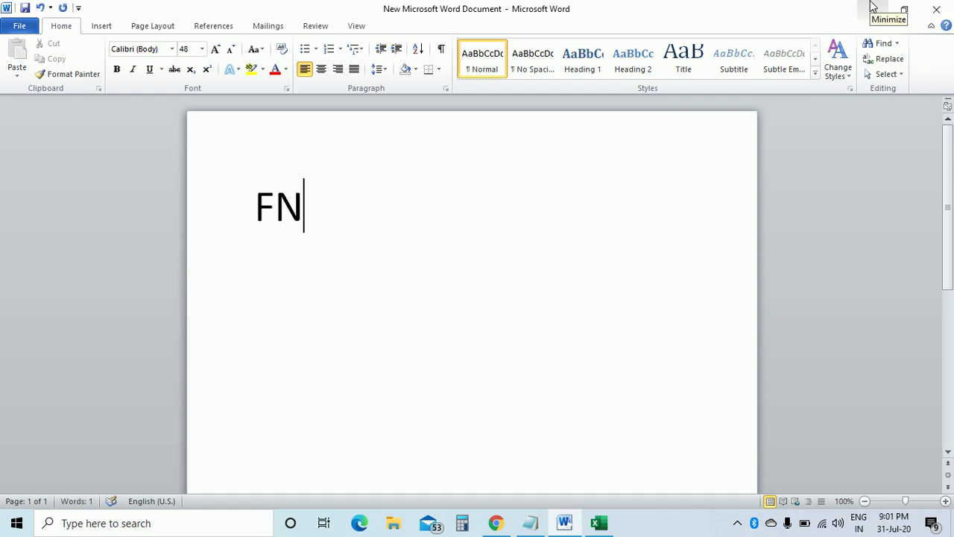
{"action": "key", "text": "BackSpace"}
{"action": "type", "text": "INISH"}
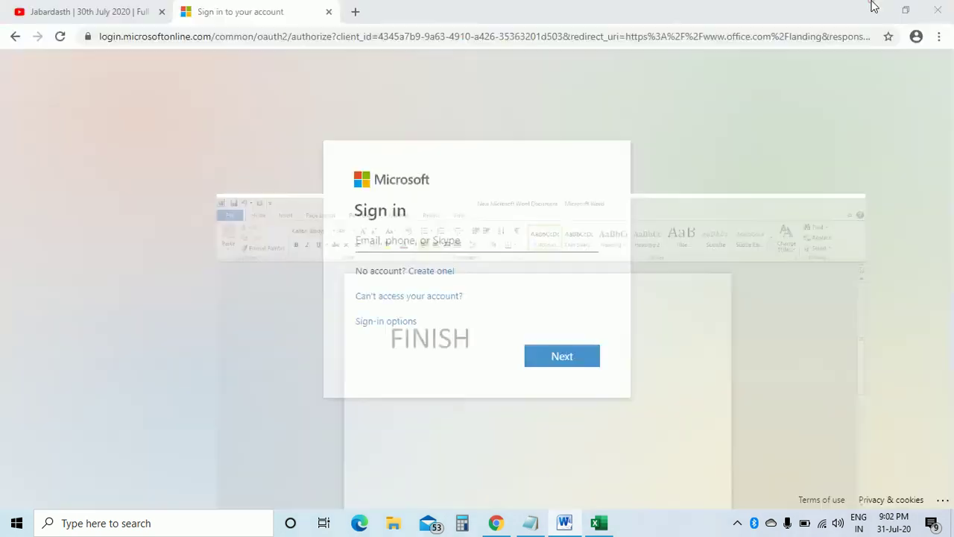
{"action": "left_click", "coordinate": [874, 9]}
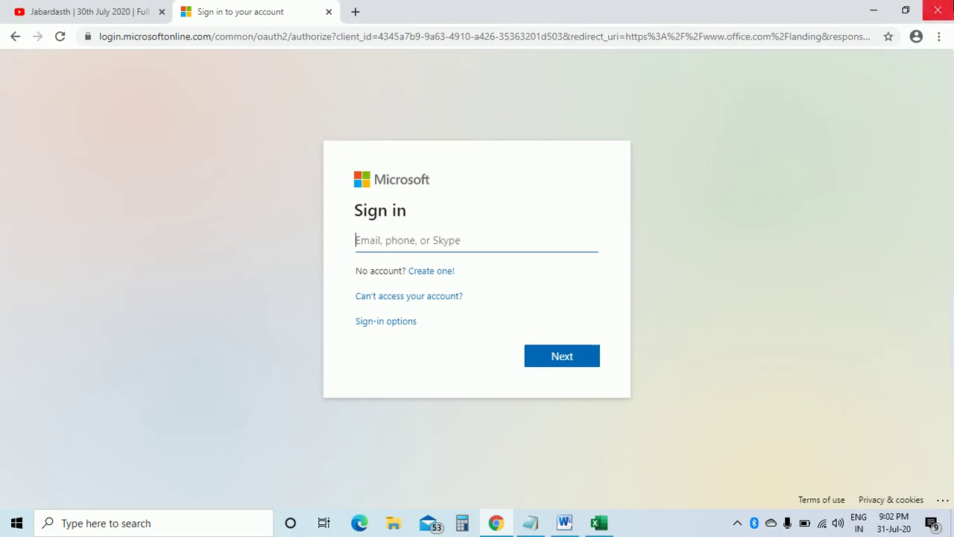
- Close the Chrome window with the sign-in page and close Excel
{"action": "left_click", "coordinate": [938, 11]}
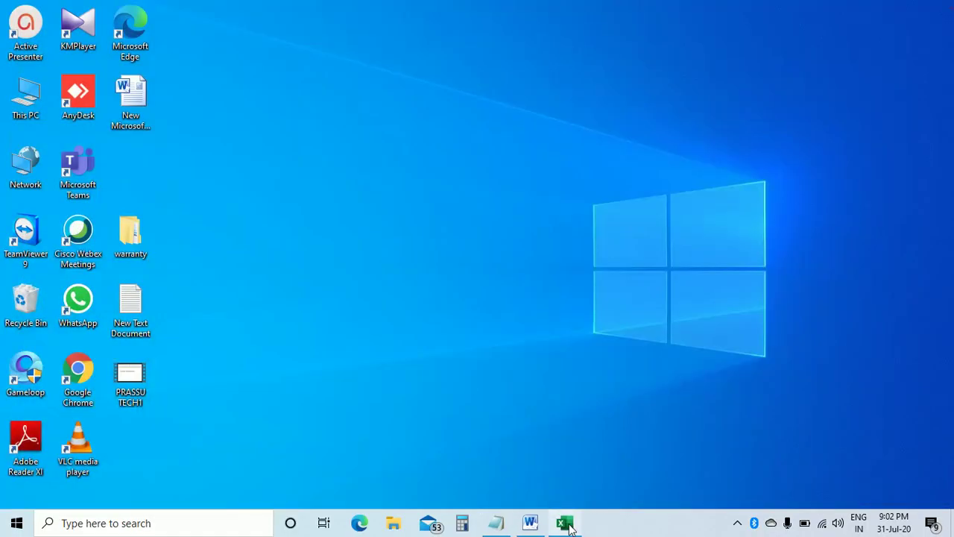
{"action": "left_click", "coordinate": [565, 523]}
{"action": "left_click", "coordinate": [948, 3]}
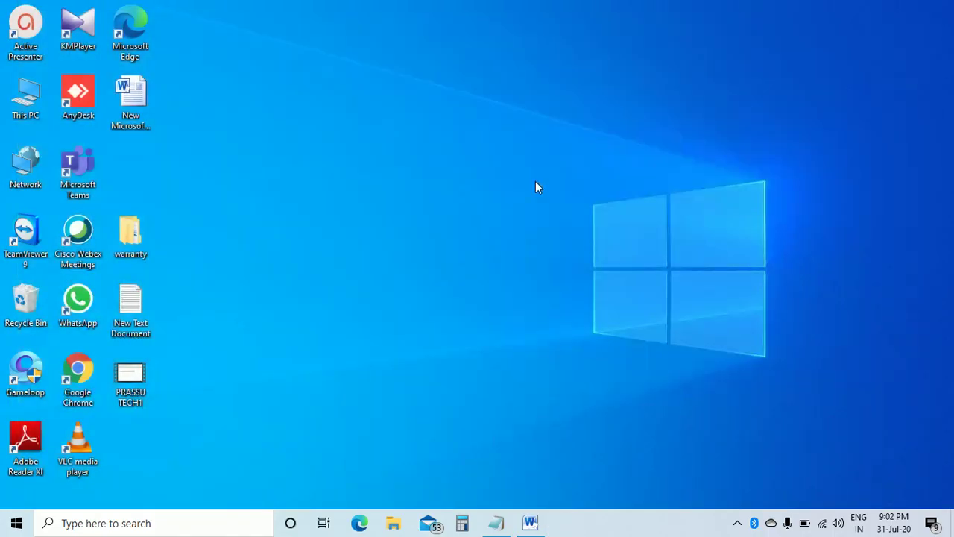
- Bring back the Word document and replace FINISH with RESTART on the page
{"action": "left_click", "coordinate": [531, 523]}
{"action": "key", "text": "BackSpace"}
{"action": "key", "text": "BackSpace"}
{"action": "key", "text": "BackSpace"}
{"action": "key", "text": "BackSpace"}
{"action": "key", "text": "BackSpace"}
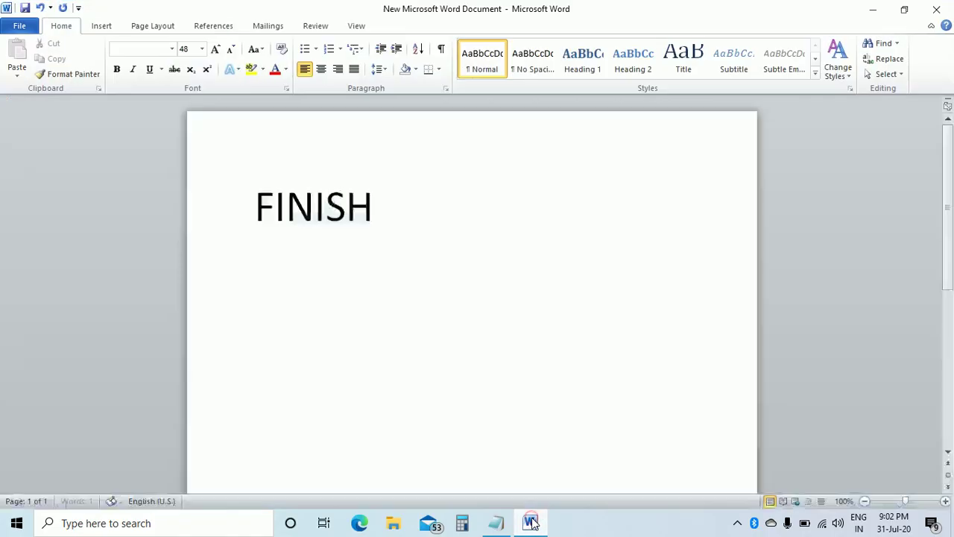
{"action": "key", "text": "BackSpace"}
{"action": "type", "text": "RESTART"}
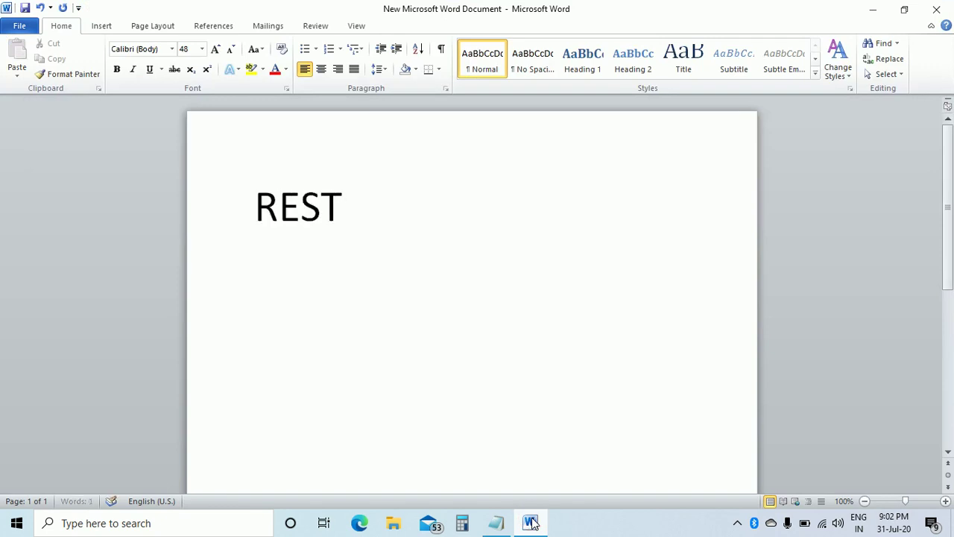
- Erase the word RESTART so the page is empty
{"action": "key", "text": "BackSpace"}
{"action": "key", "text": "BackSpace"}
{"action": "key", "text": "BackSpace"}
{"action": "key", "text": "BackSpace"}
{"action": "key", "text": "BackSpace"}
{"action": "key", "text": "BackSpace"}
{"action": "key", "text": "BackSpace"}
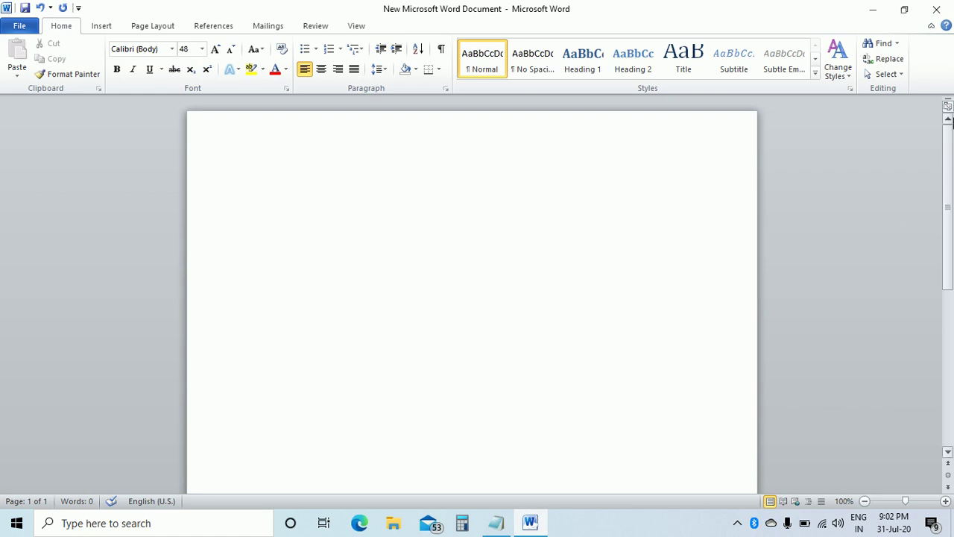
- Minimize the Word document and show the Office apps inside the Start menu's Productivity tile folder
{"action": "left_click", "coordinate": [870, 8]}
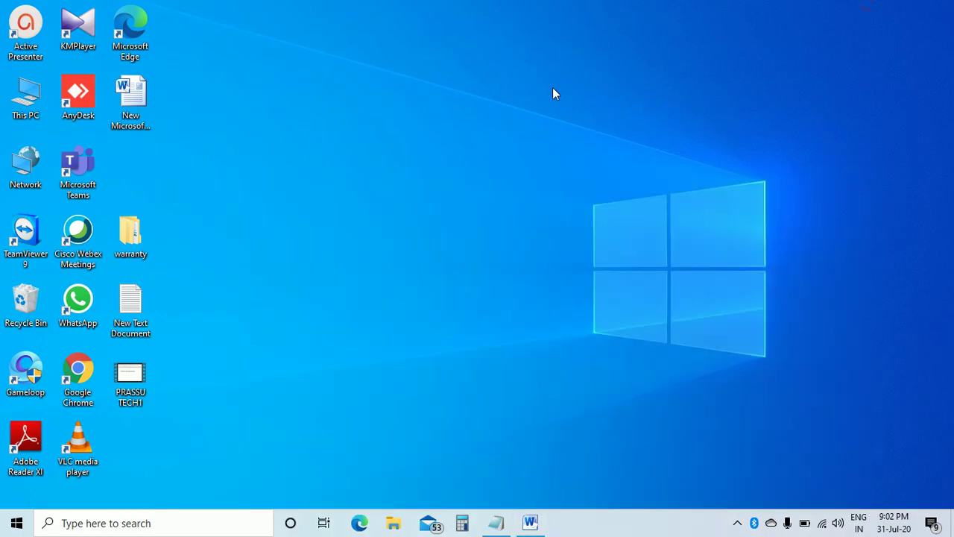
{"action": "key", "text": "super"}
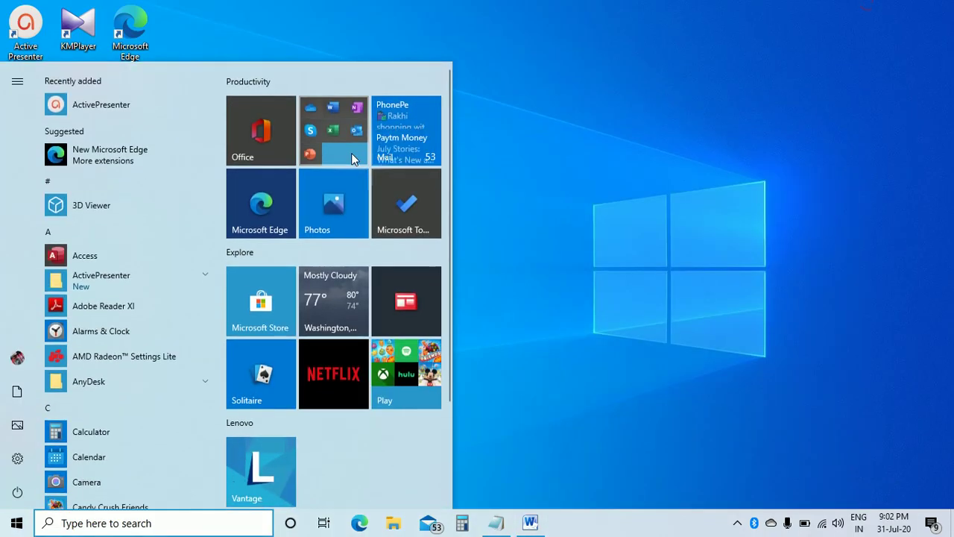
{"action": "left_click", "coordinate": [351, 118]}
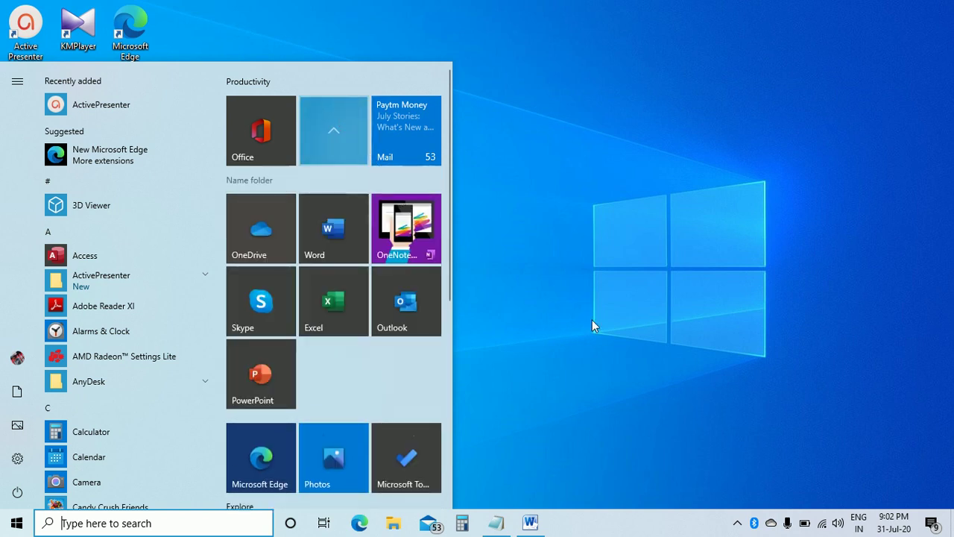
- Return to the Word document and write THANK YOU on the empty page
{"action": "left_click", "coordinate": [530, 524]}
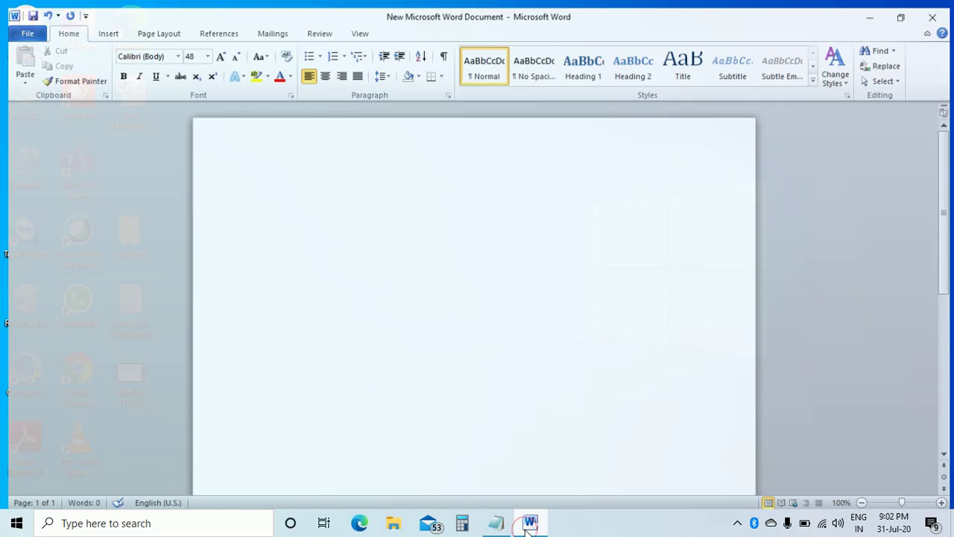
{"action": "type", "text": "W"}
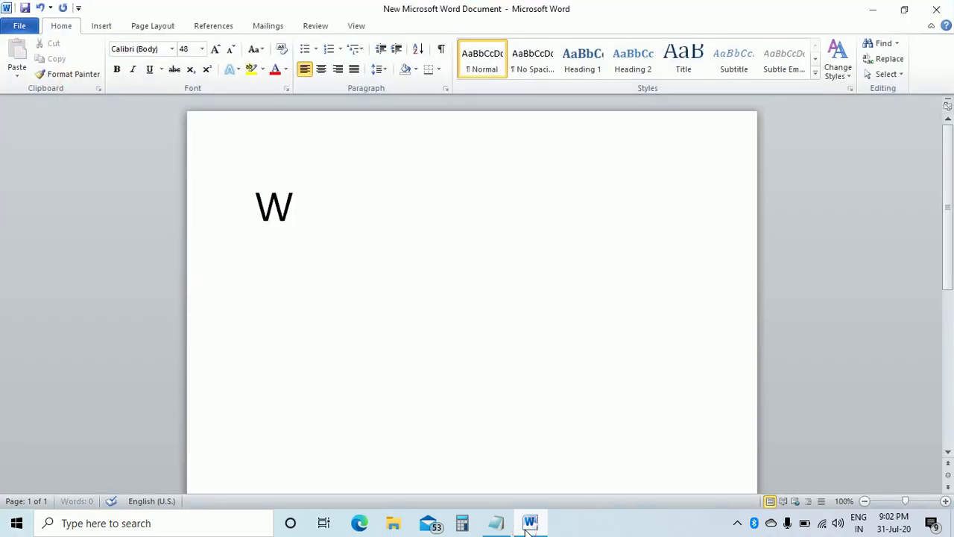
{"action": "type", "text": "E"}
{"action": "key", "text": "BackSpace"}
{"action": "key", "text": "BackSpace"}
{"action": "type", "text": "THA"}
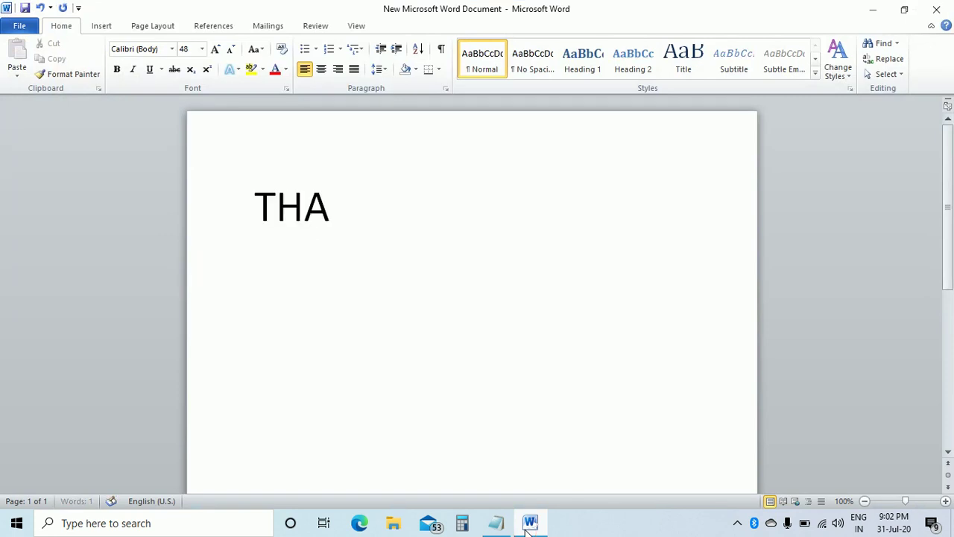
{"action": "type", "text": "NK YOU"}
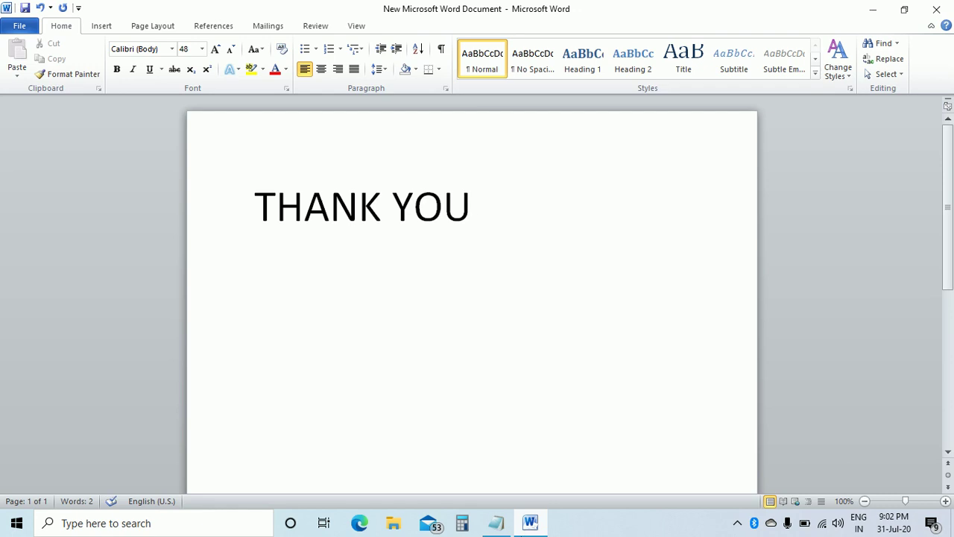
{"action": "left_click", "coordinate": [737, 523]}
{"action": "left_click", "coordinate": [738, 496]}
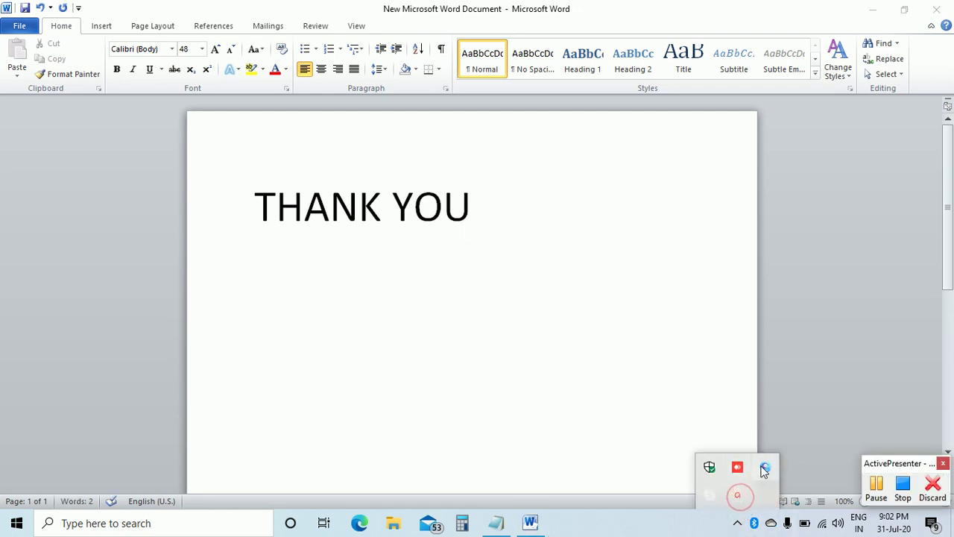